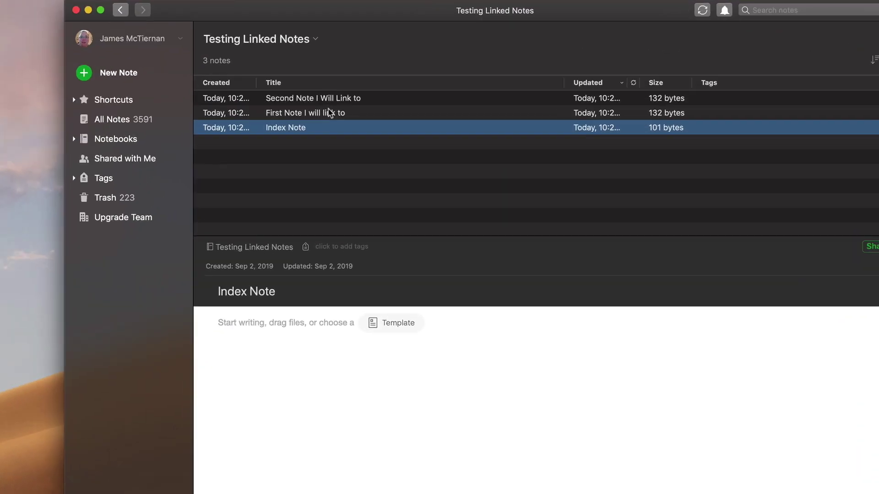
# - Copy the note link of 'First Note I will link to' from its context menu
pyautogui.click(333, 77)
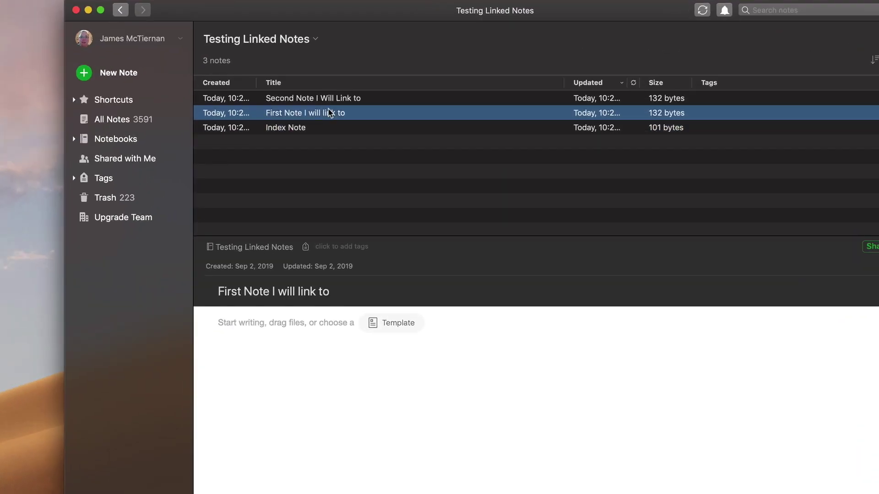
pyautogui.rightClick(344, 113)
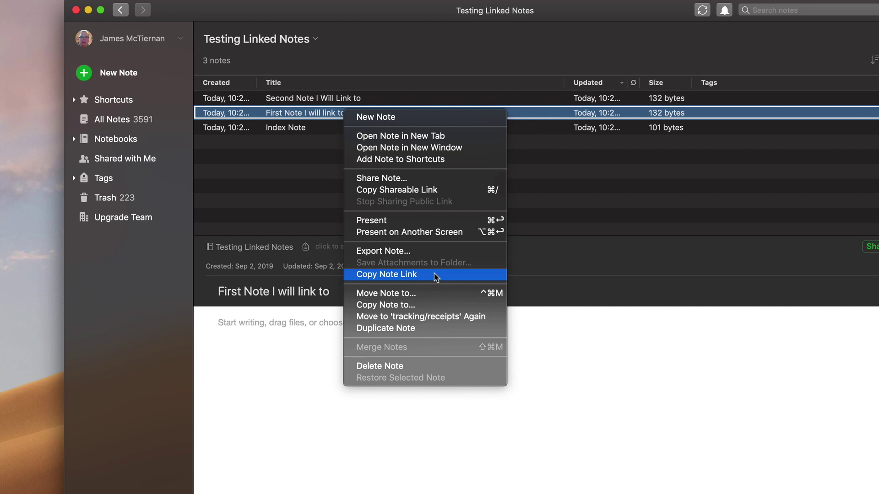
pyautogui.click(436, 277)
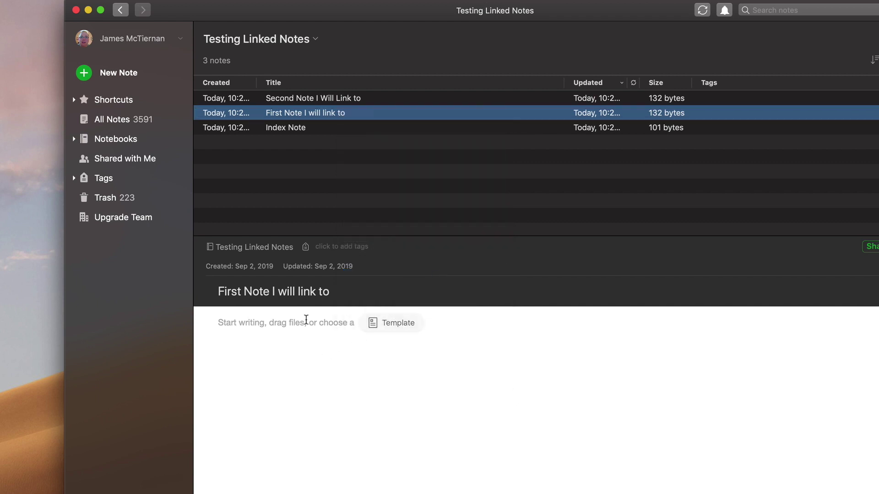
# - Paste the First Note link on a new line in the Index Note body
pyautogui.click(302, 133)
pyautogui.click(245, 337)
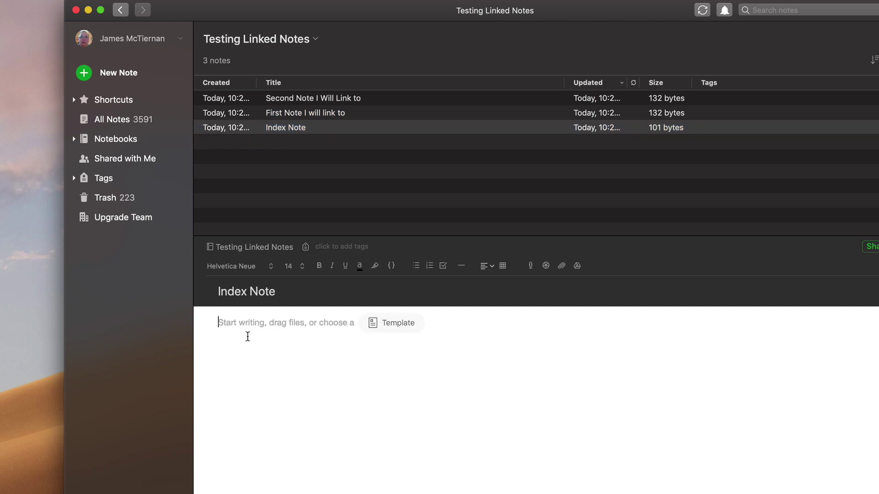
pyautogui.press('Return')
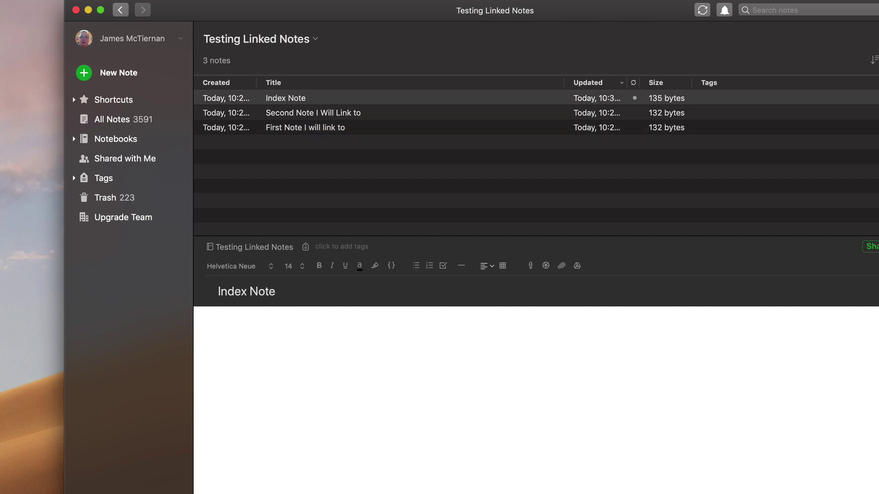
pyautogui.press('super+v')
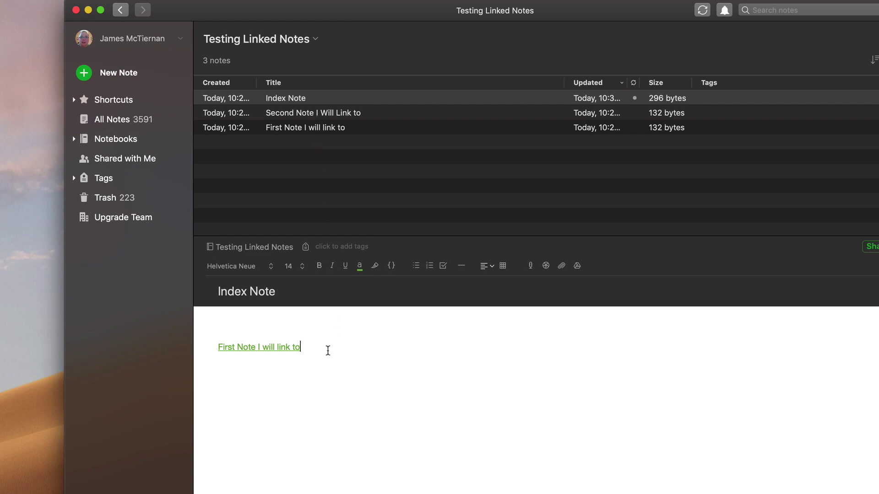
pyautogui.press('Return')
# - Copy the link of 'Second Note I Will Link to' via the menu bar's Note > Copy Note Link
pyautogui.click(306, 114)
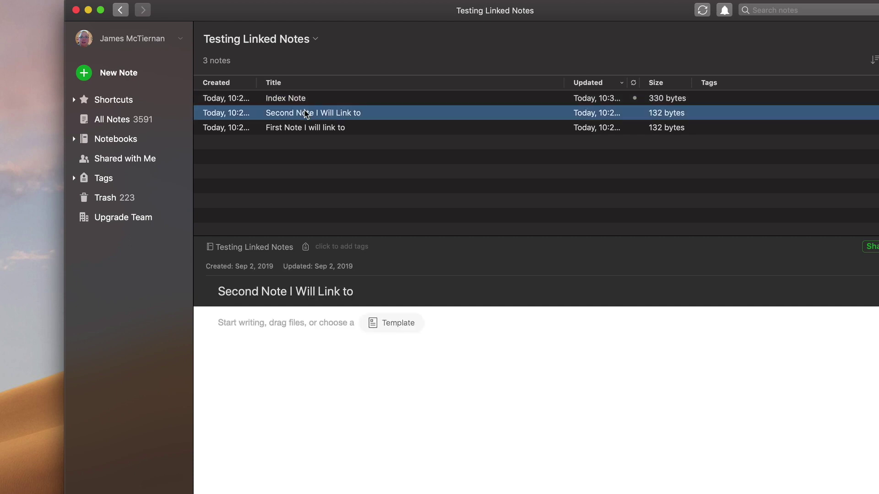
pyautogui.rightClick(305, 114)
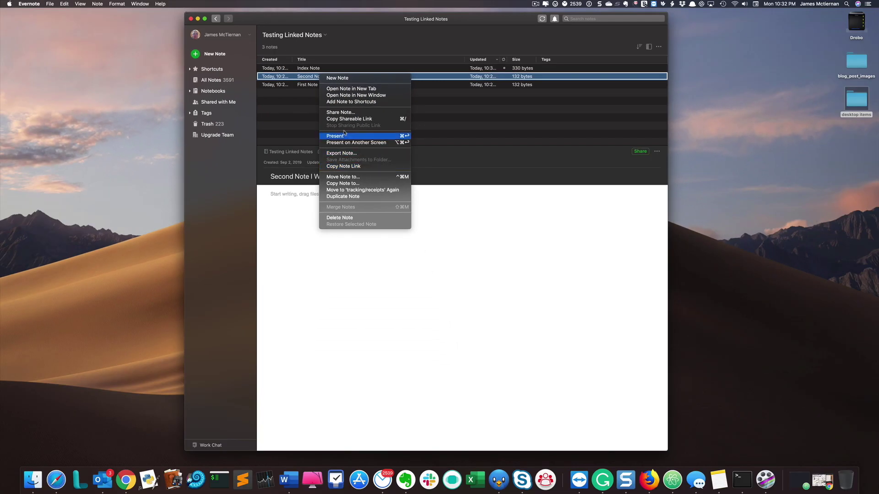
pyautogui.press('Escape')
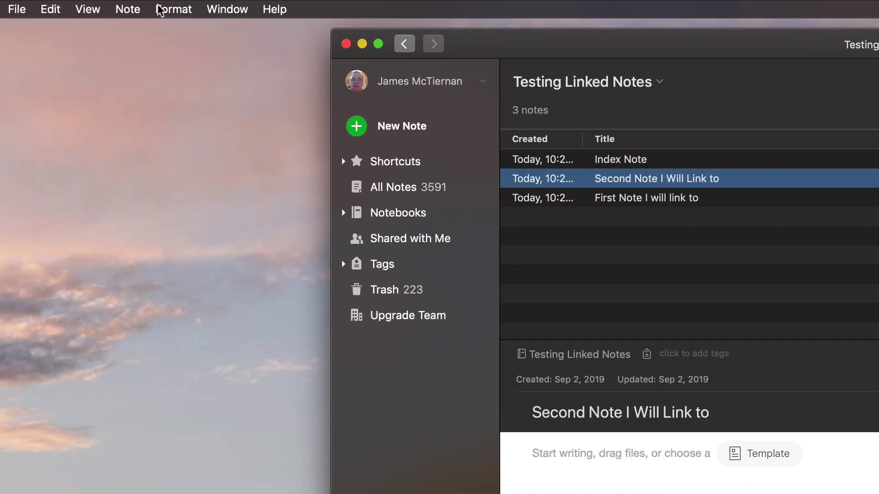
pyautogui.click(111, 4)
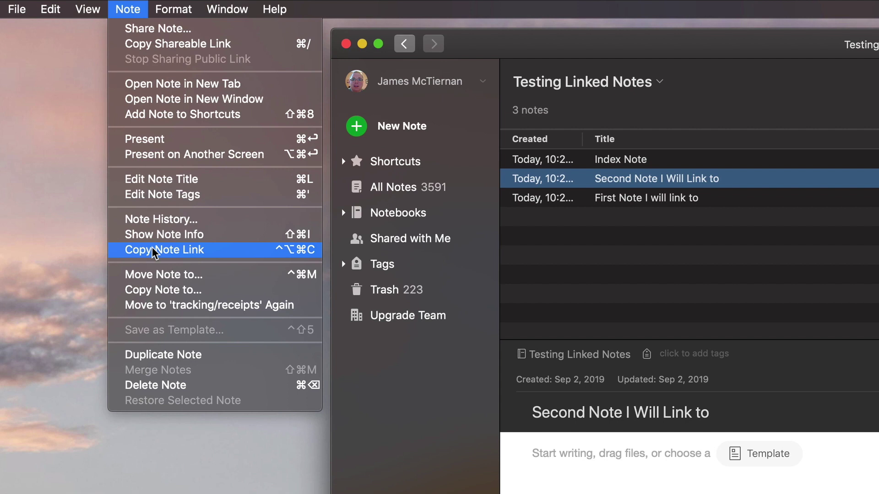
pyautogui.click(152, 251)
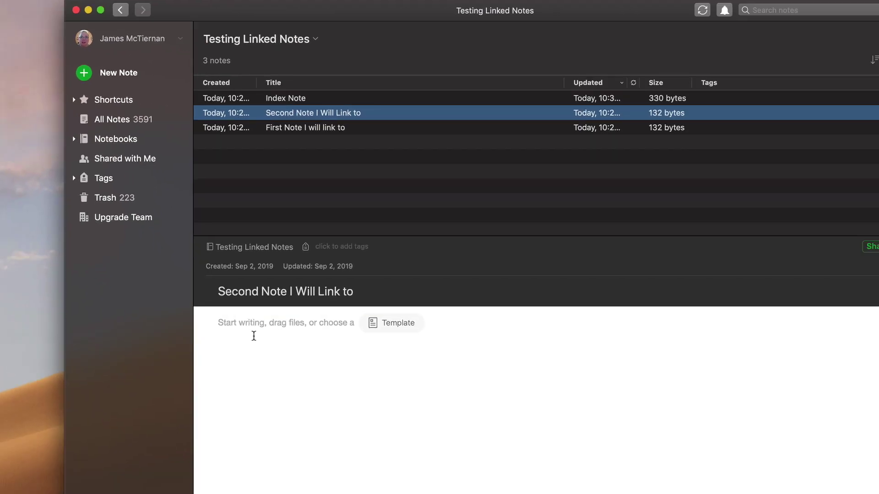
# - Paste the Second Note link below the first link in Index Note
pyautogui.click(288, 98)
pyautogui.click(308, 385)
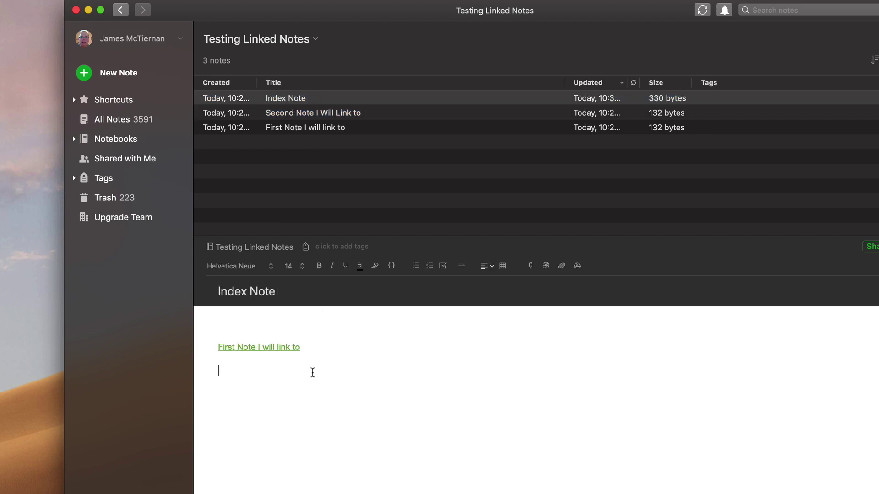
pyautogui.press('super+v')
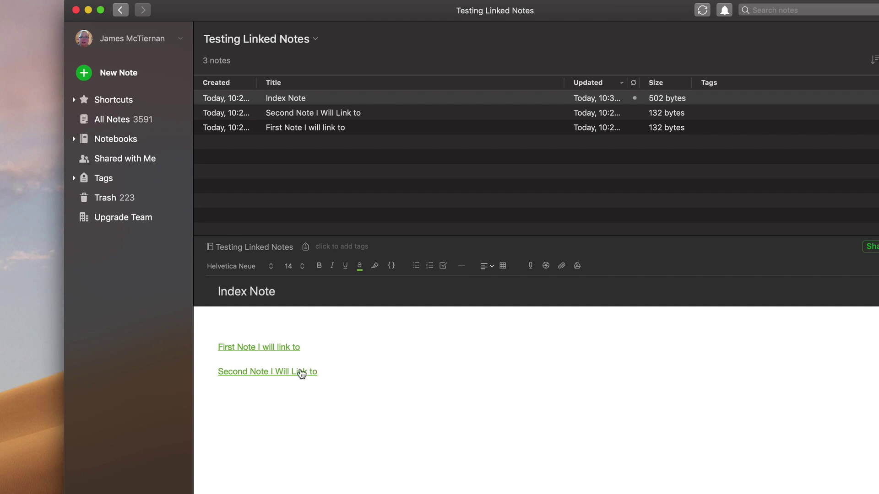
# - Test both links by following each to its note and returning to Index Note
pyautogui.click(278, 351)
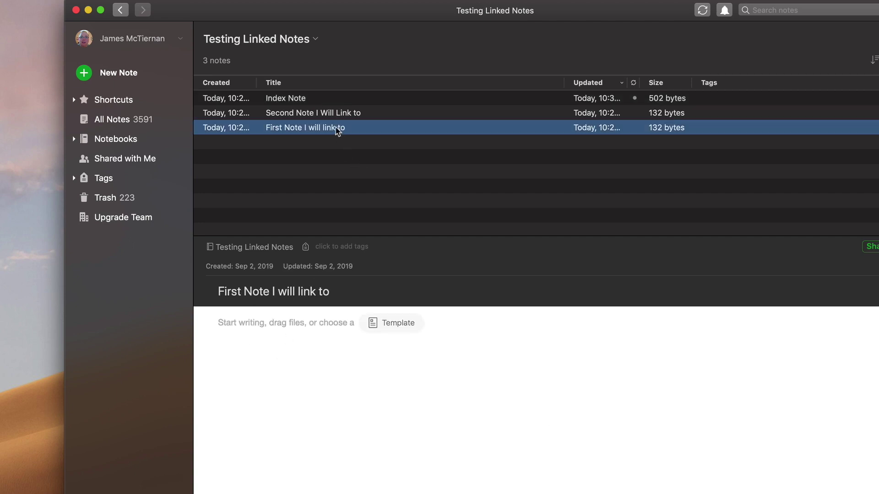
pyautogui.click(300, 102)
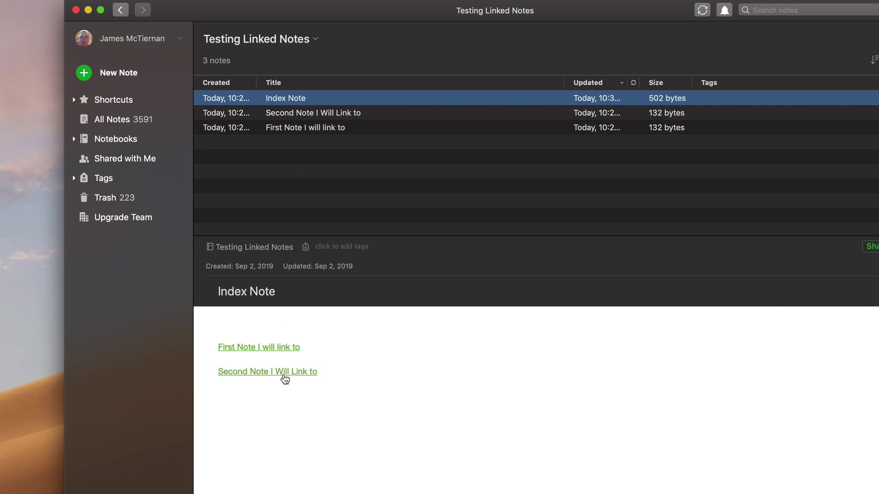
pyautogui.click(285, 373)
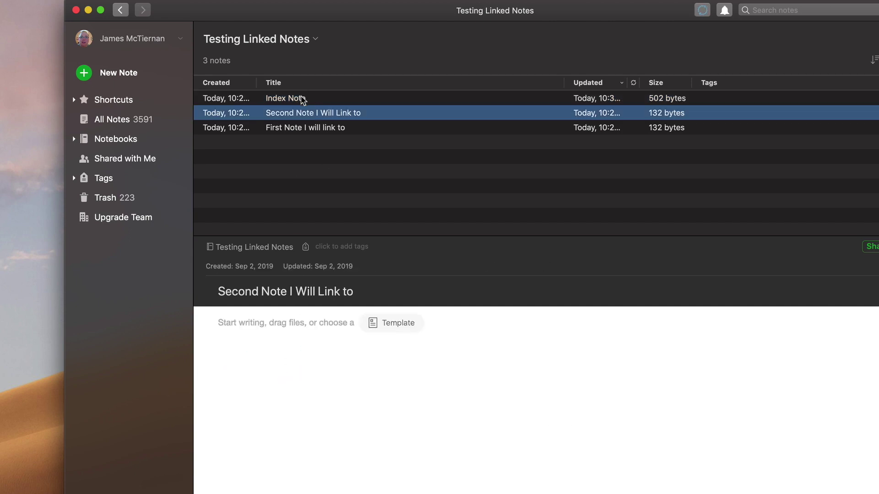
pyautogui.click(299, 99)
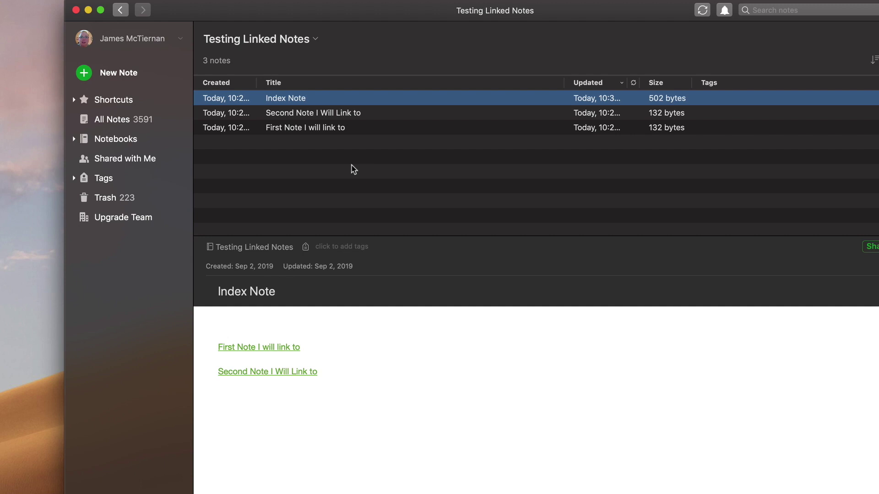